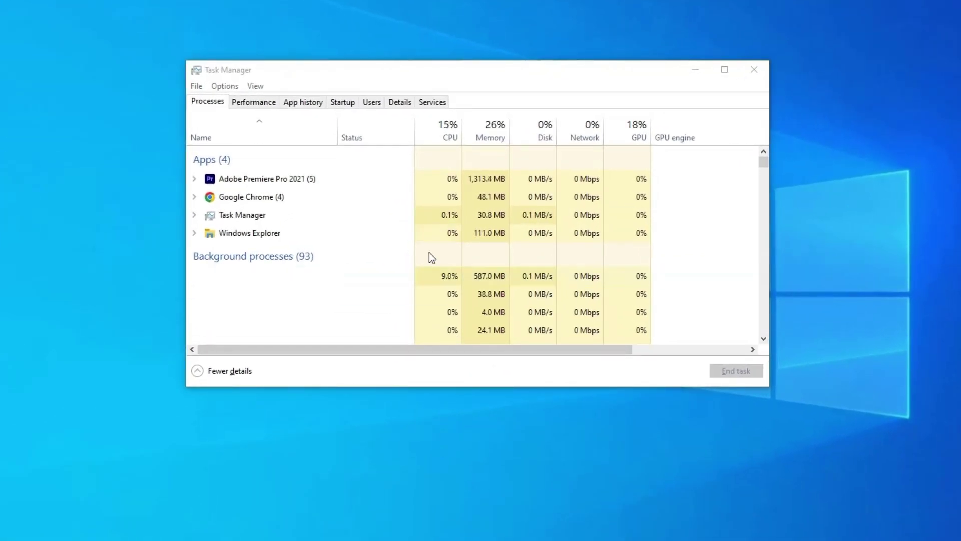
End the Adobe Premiere Pro 2021 process from Task Manager's Processes list.
left_click(211, 101)
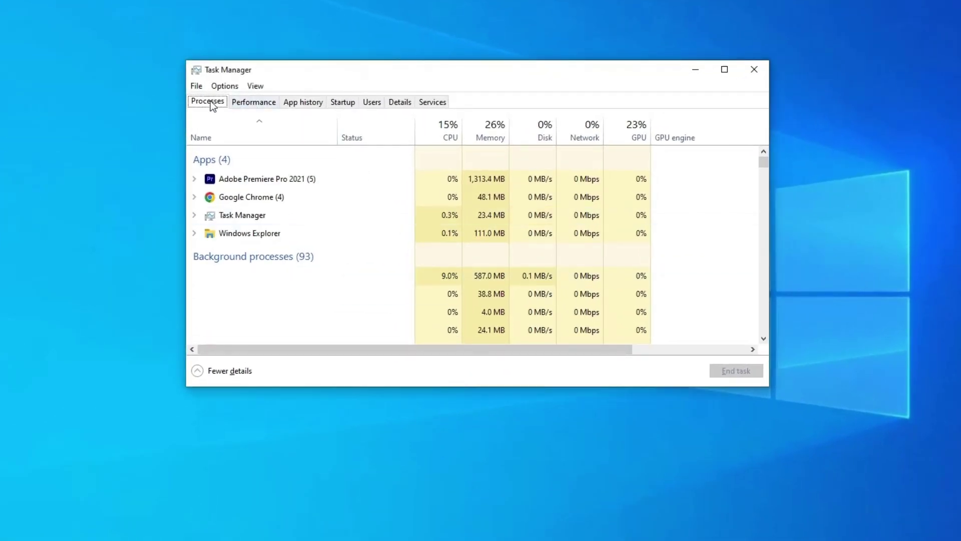
left_click(335, 181)
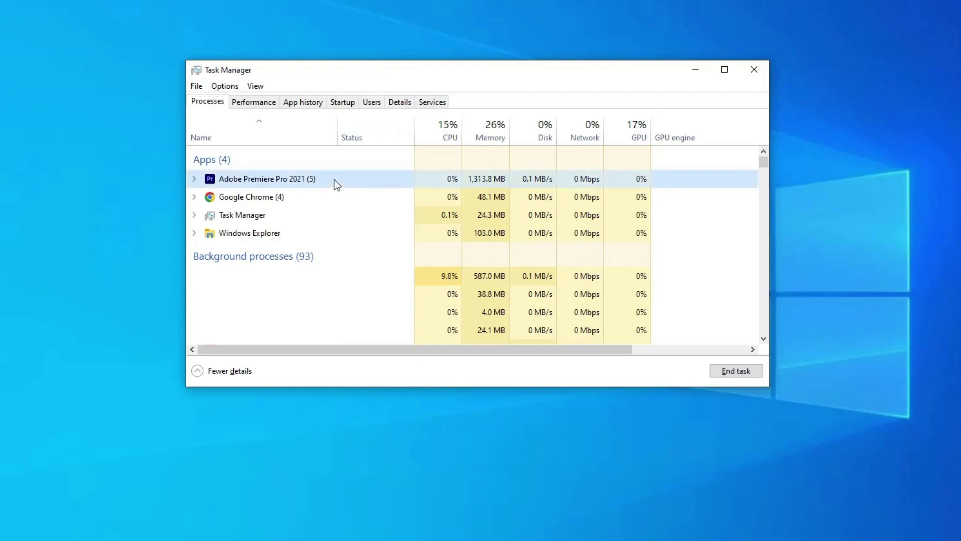
right_click(382, 181)
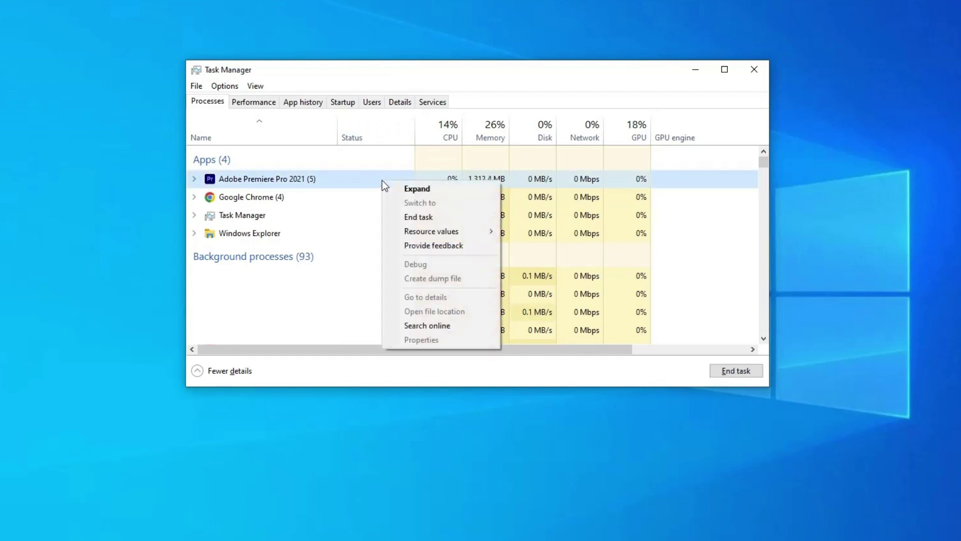
left_click(419, 216)
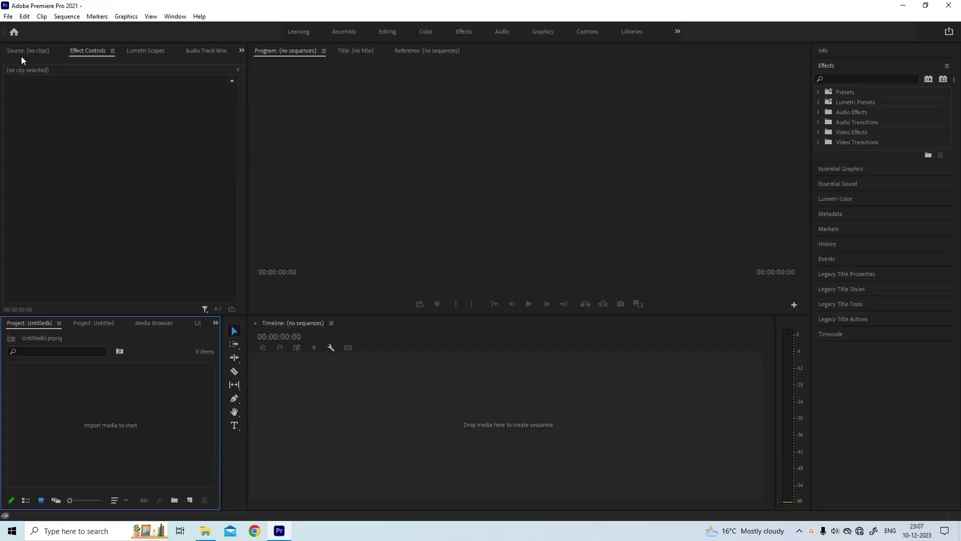
Create a new Premiere Pro project named New Project.
left_click(9, 18)
mouse_move(27, 24)
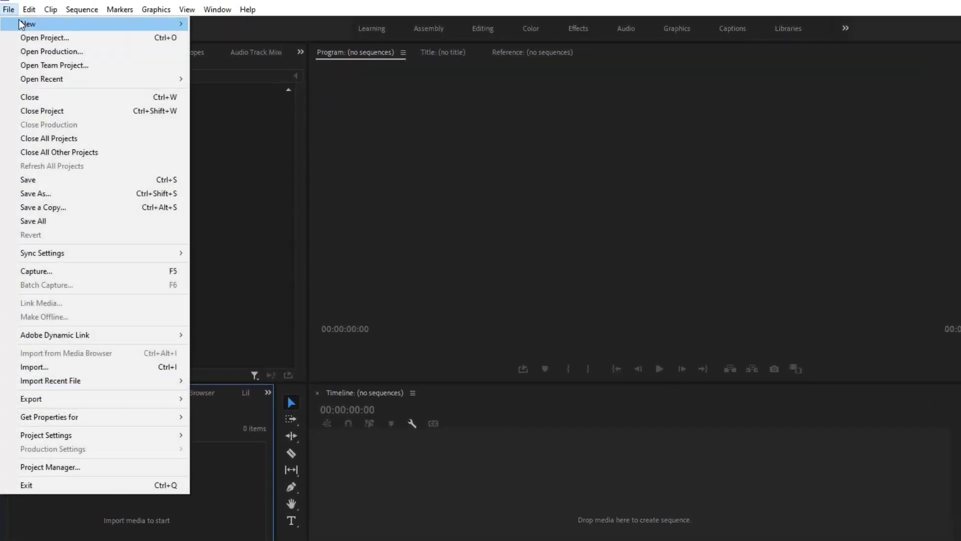
left_click(286, 30)
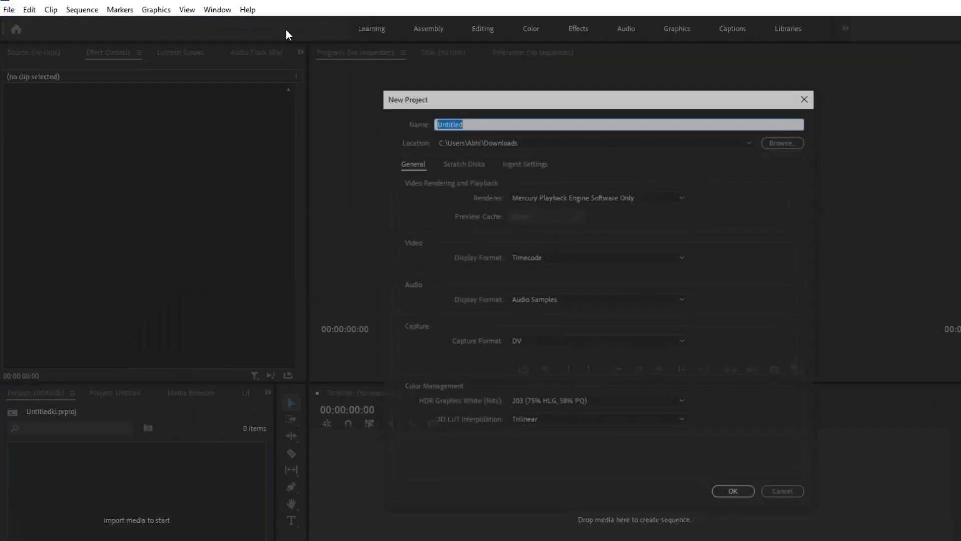
type("New Project")
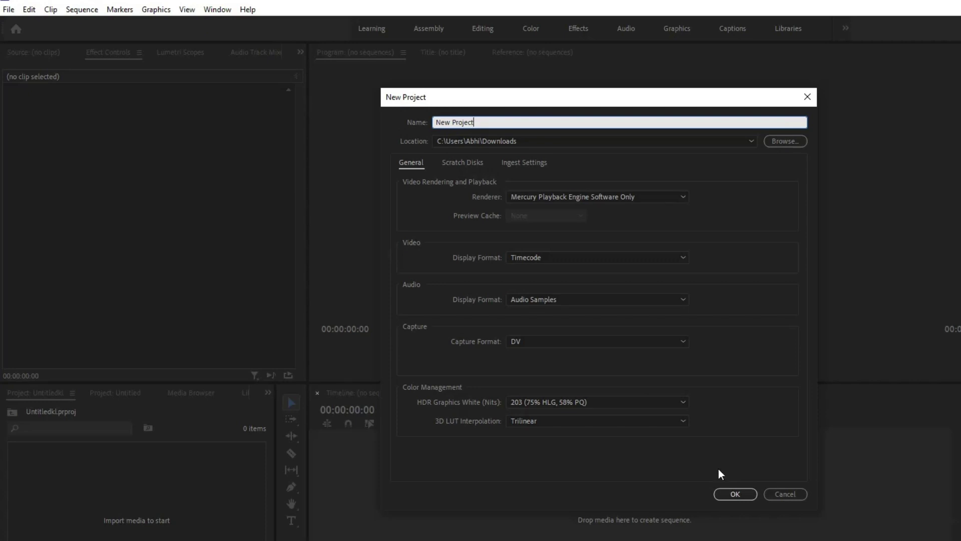
left_click(735, 493)
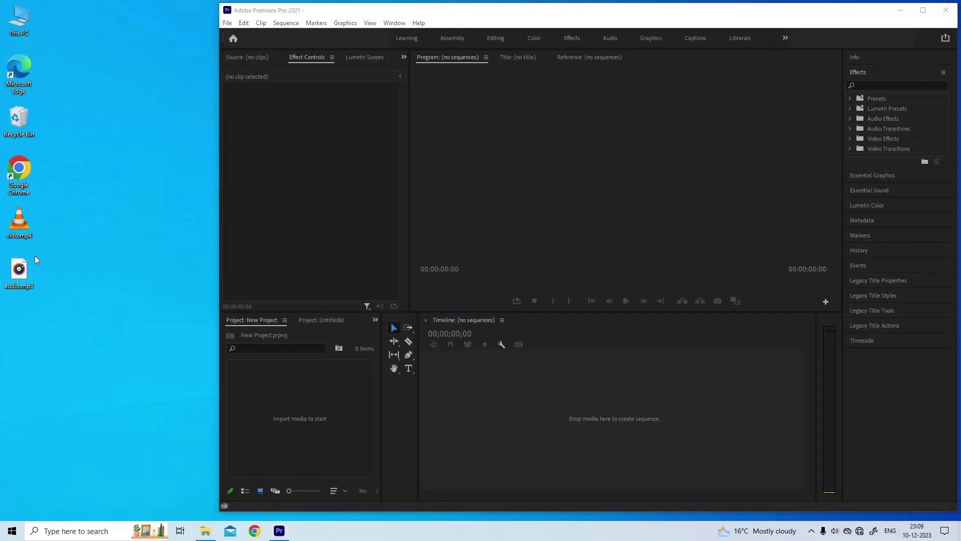
Import vido.mp4 and audio.mp3, build the vido sequence, and place audio.mp3 on track A1.
left_click_drag(19, 222, 273, 382)
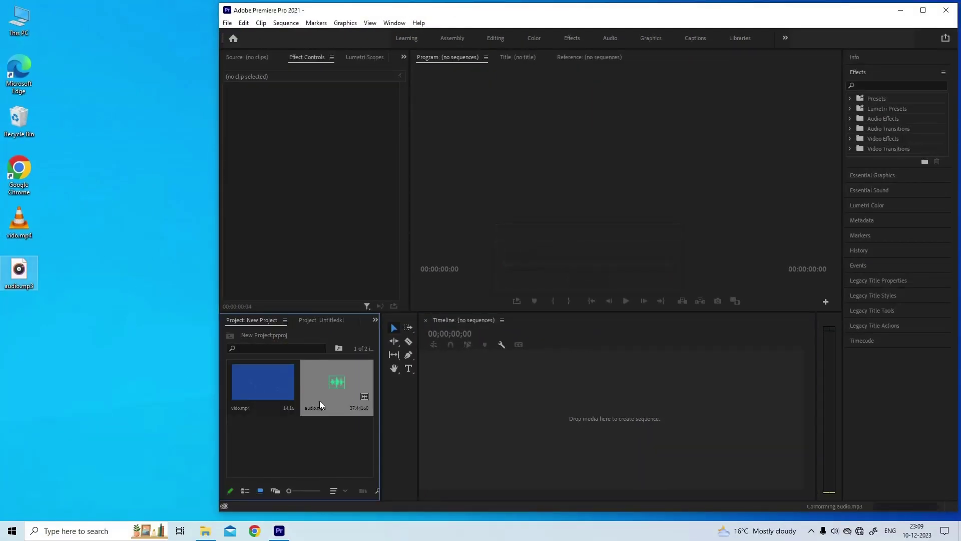
left_click_drag(434, 387, 434, 388)
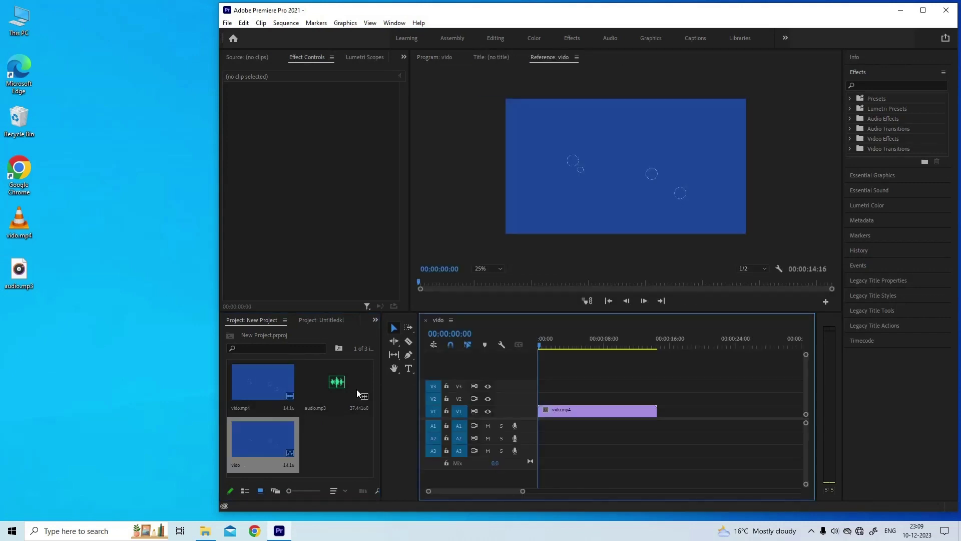
left_click_drag(336, 383, 545, 429)
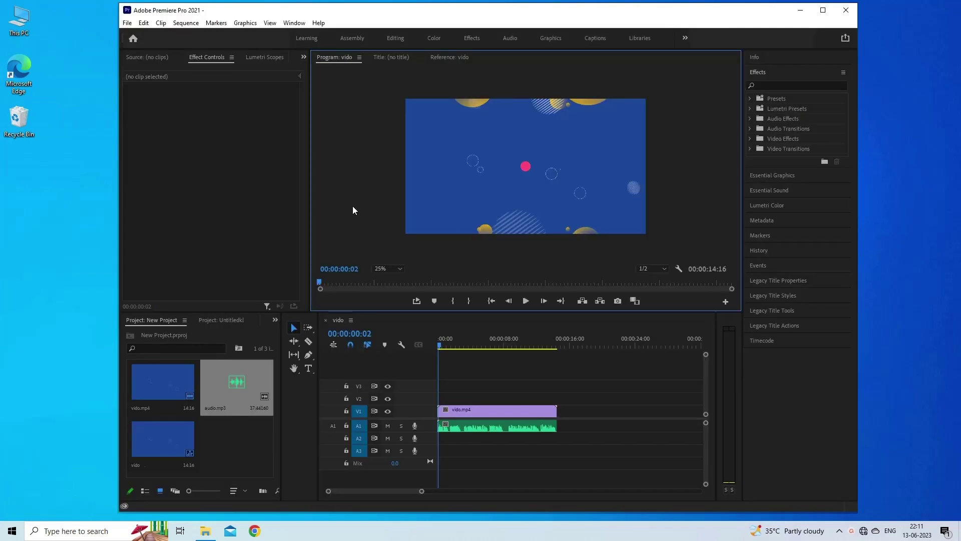
Select the vido.mp4 clip and switch off V1 and A1 track targeting.
left_click(490, 411)
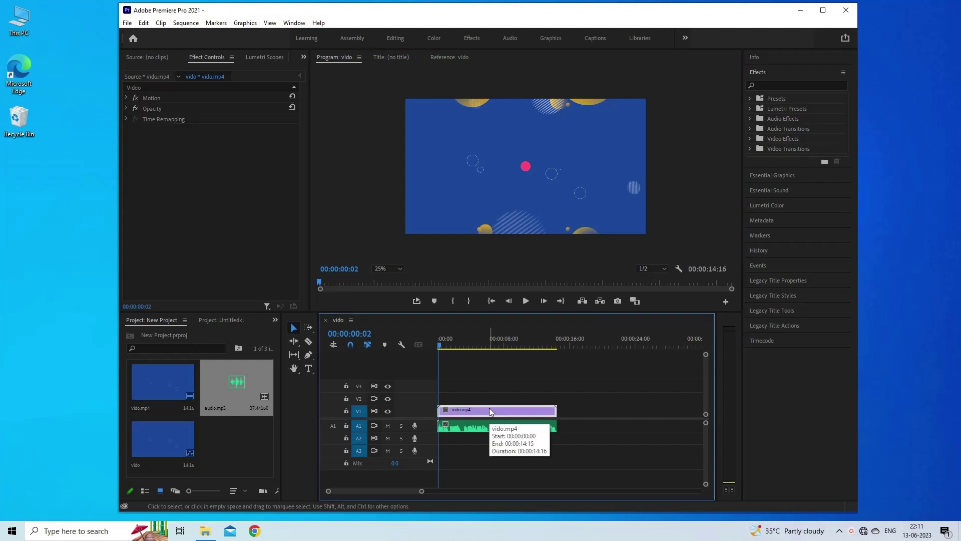
left_click(360, 413)
left_click(360, 426)
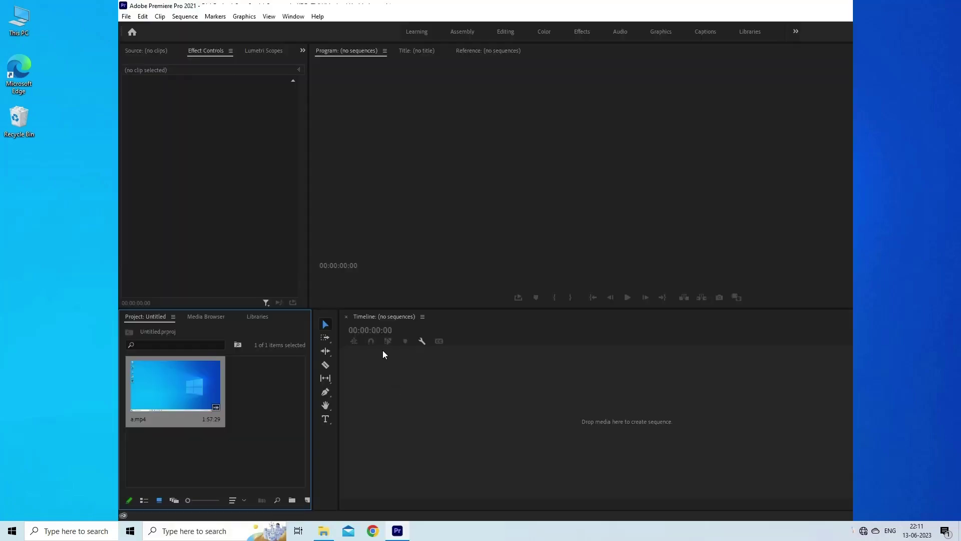
Delete the unused media cache files from Preferences > Media Cache.
left_click(142, 15)
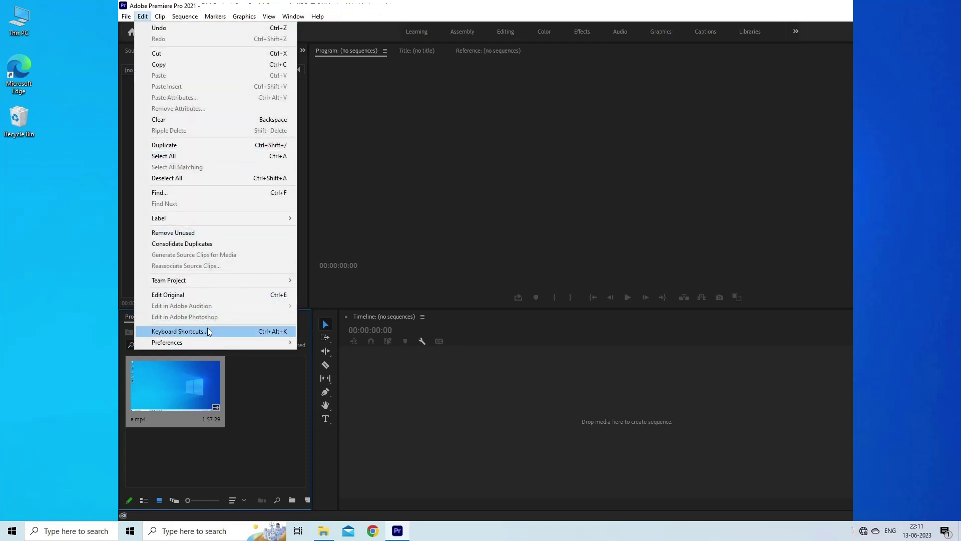
mouse_move(180, 345)
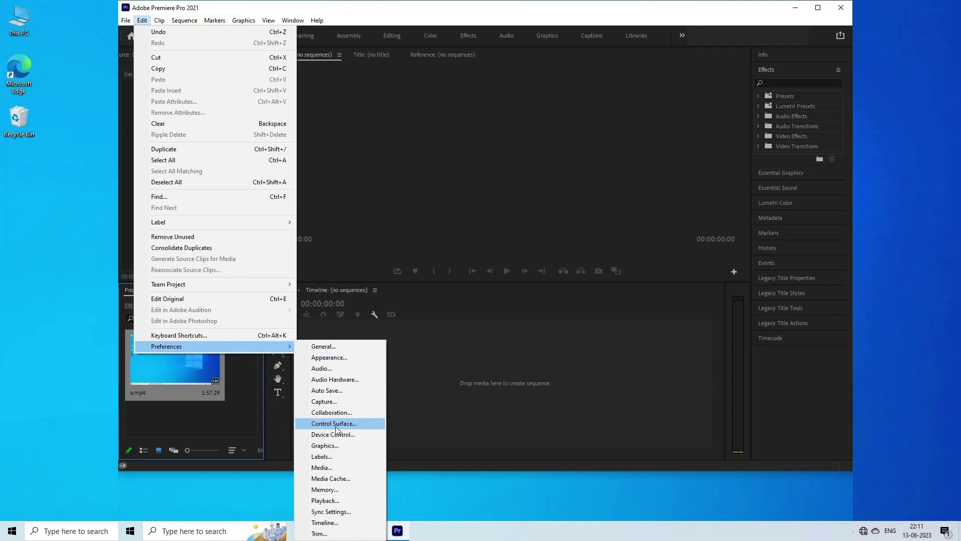
left_click(341, 476)
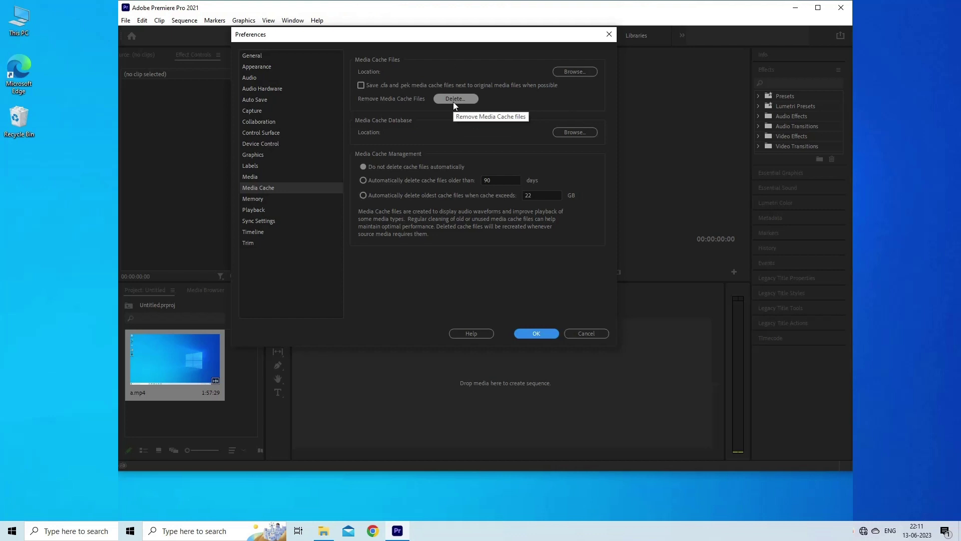
left_click(453, 101)
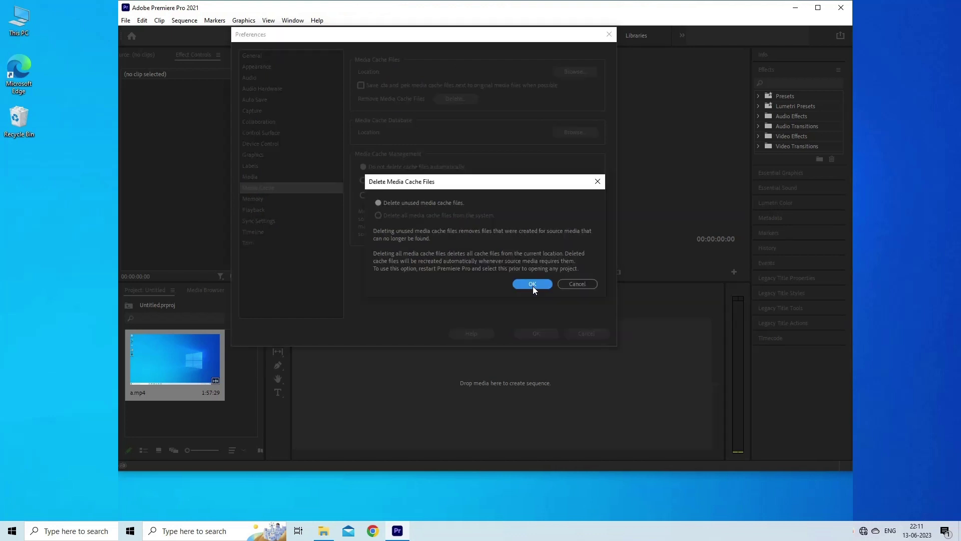
mouse_move(378, 215)
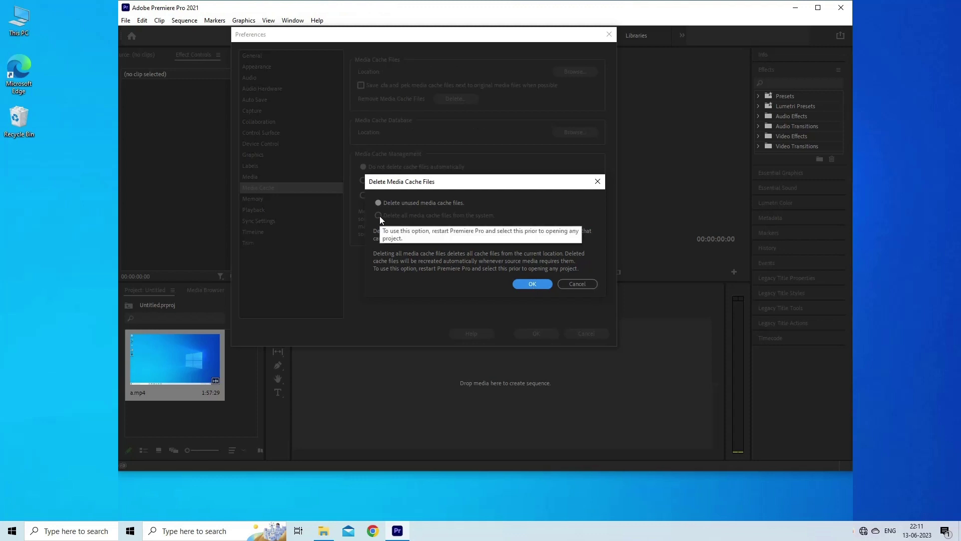
key("Return")
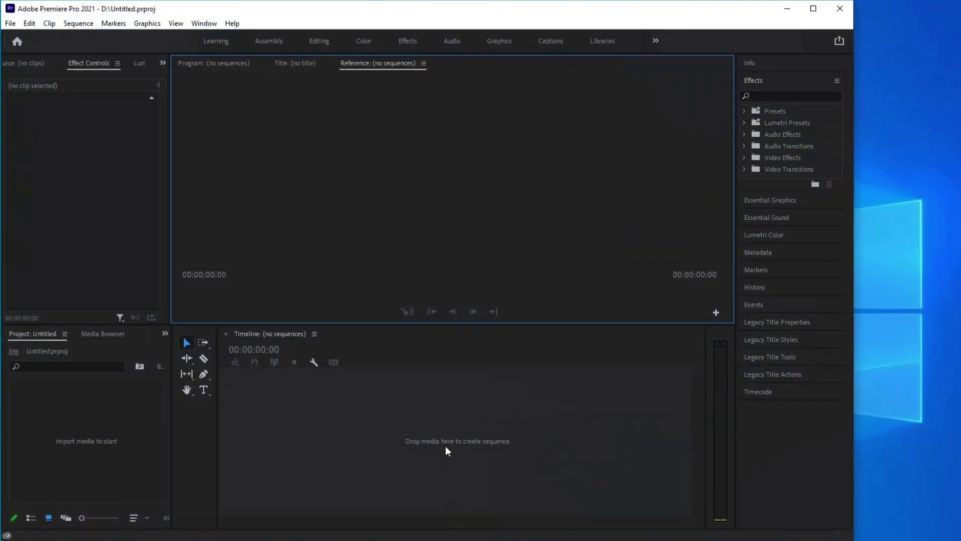
Choose Help > Updates to check for Premiere Pro updates.
left_click(232, 24)
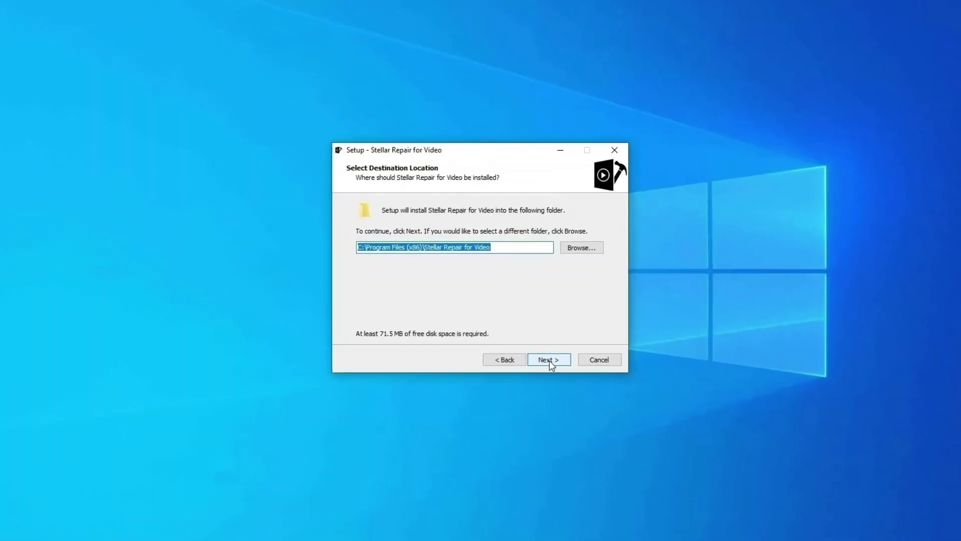
Install Stellar Repair for Video to the default folder with a desktop icon.
left_click(548, 361)
left_click(549, 360)
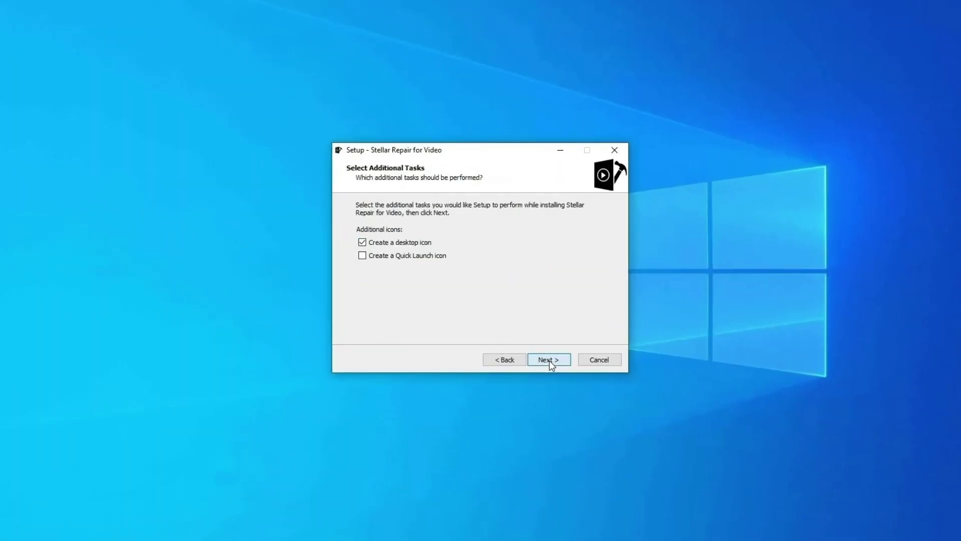
left_click(549, 360)
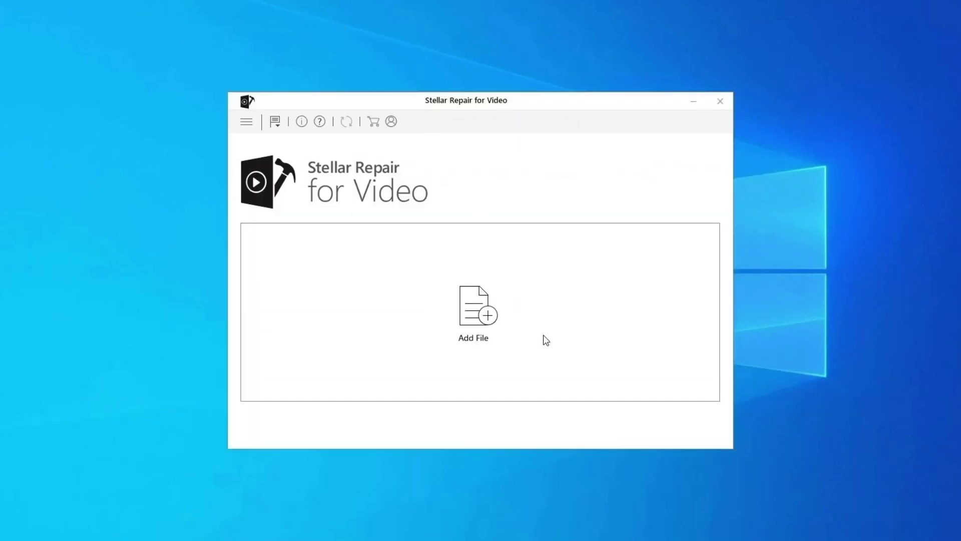
Add WINDOW.AVI from the Desktop VIDEO folder and start repairing it.
left_click(484, 317)
left_click(279, 194)
double_click(376, 203)
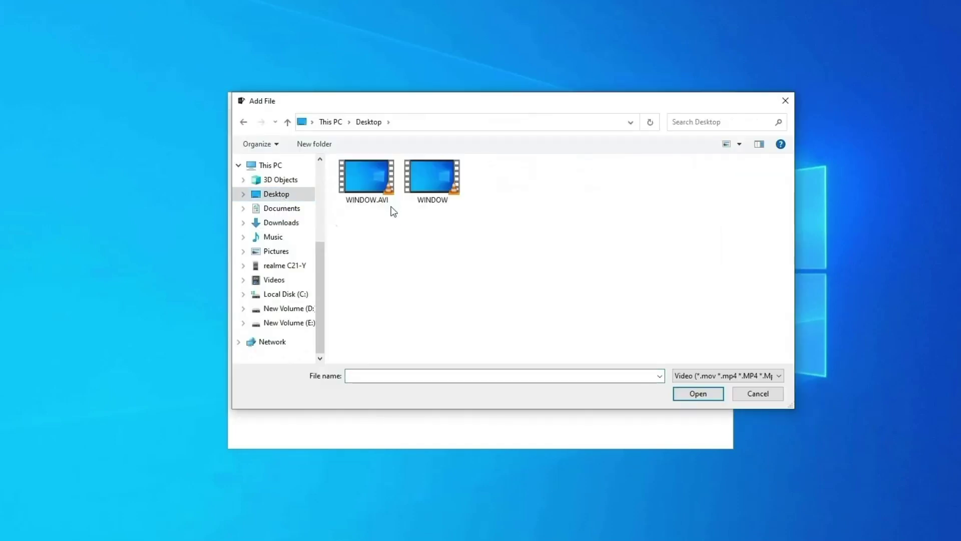
double_click(366, 200)
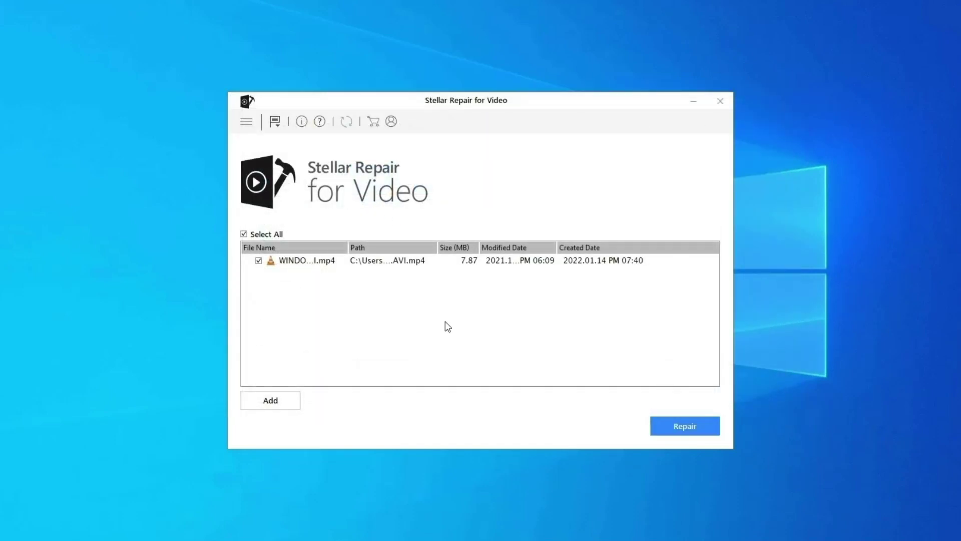
left_click(683, 427)
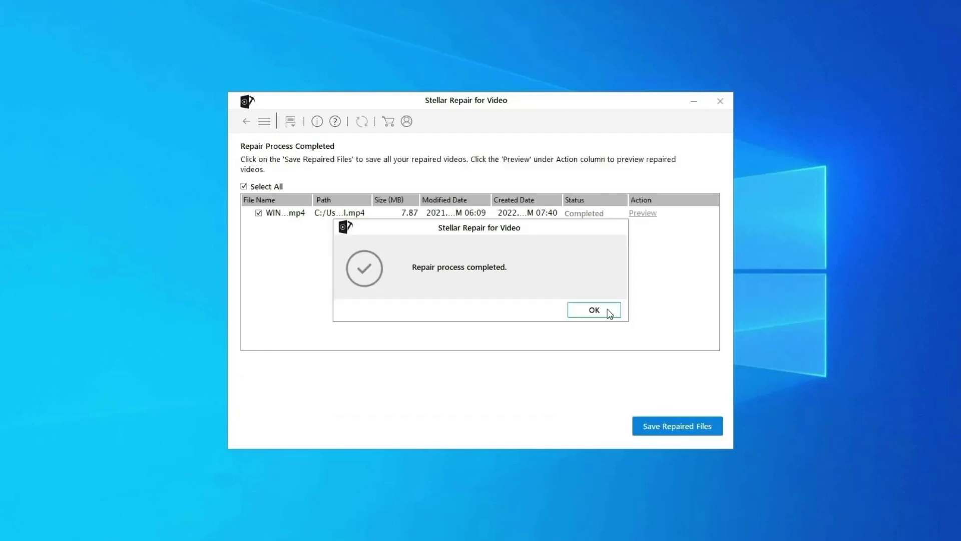
Dismiss the Repair process completed dialog and preview the repaired WINDOW.AVI.
left_click(608, 312)
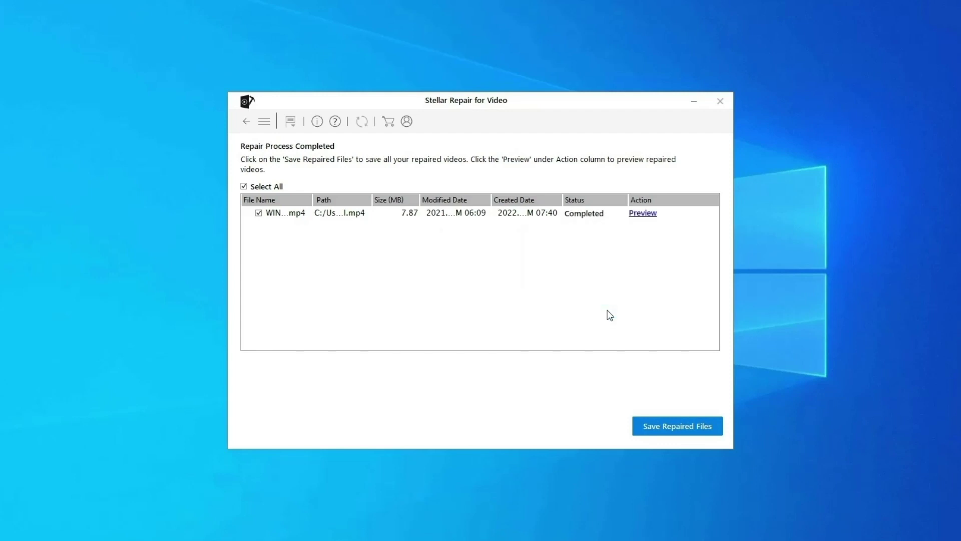
left_click(644, 214)
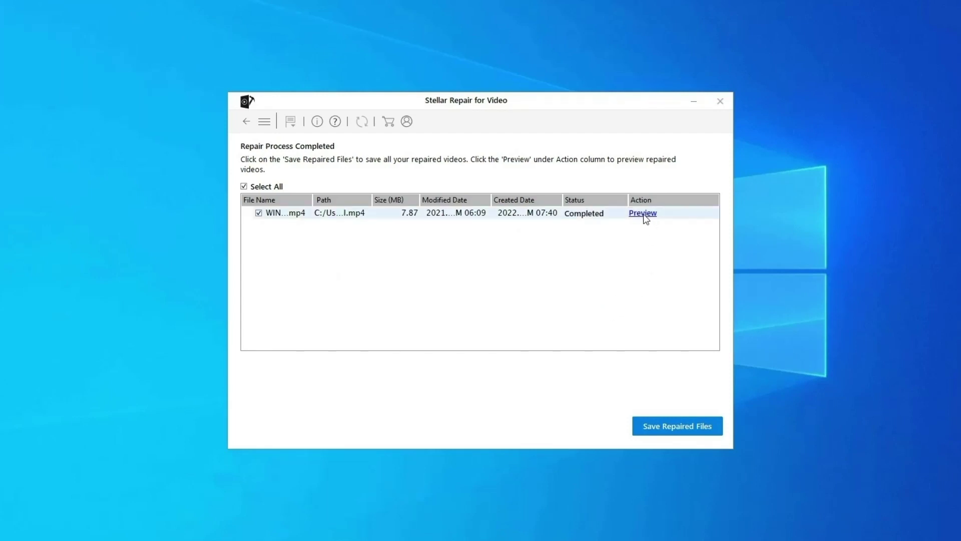